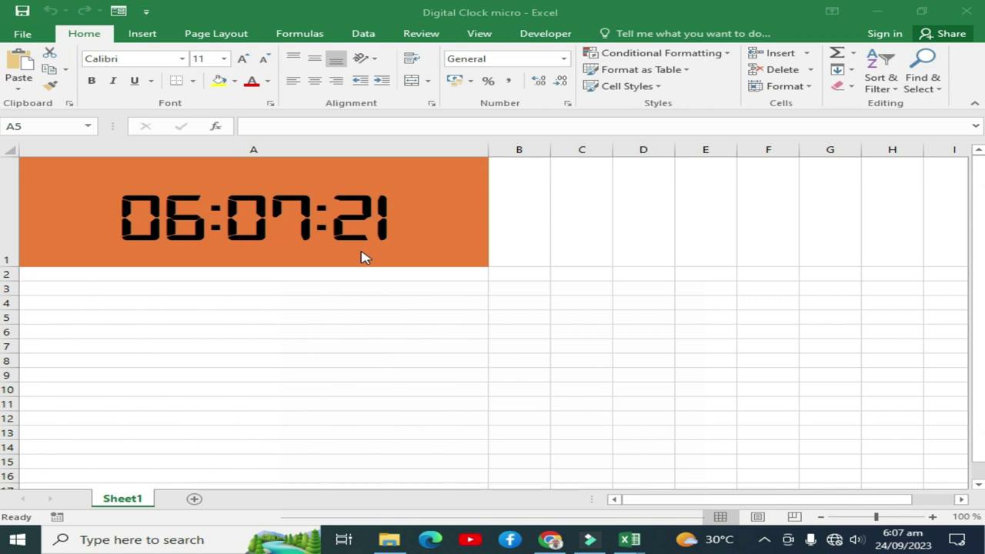
Close the clock workbook without saving, relaunch Excel from its desktop icon, and open a blank workbook
left_click(966, 14)
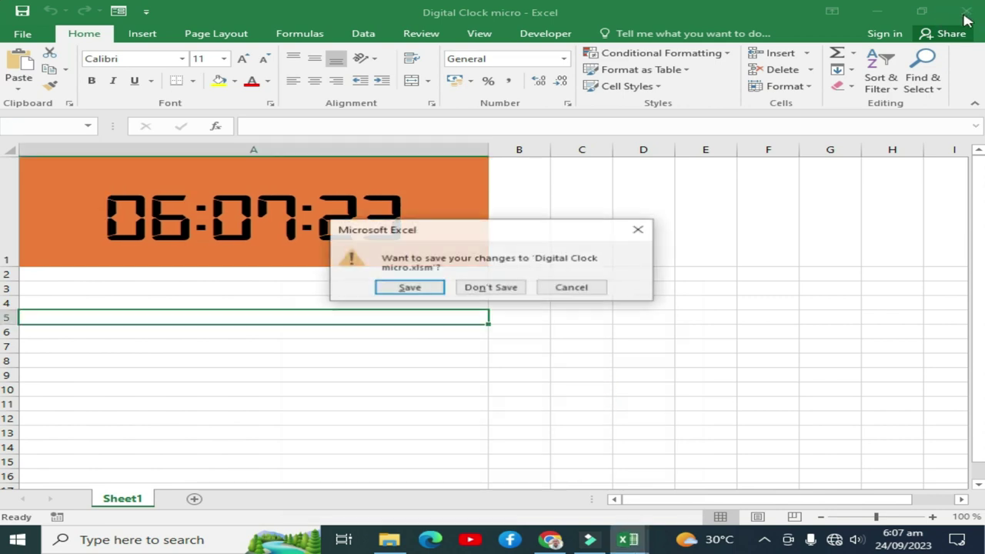
left_click(468, 289)
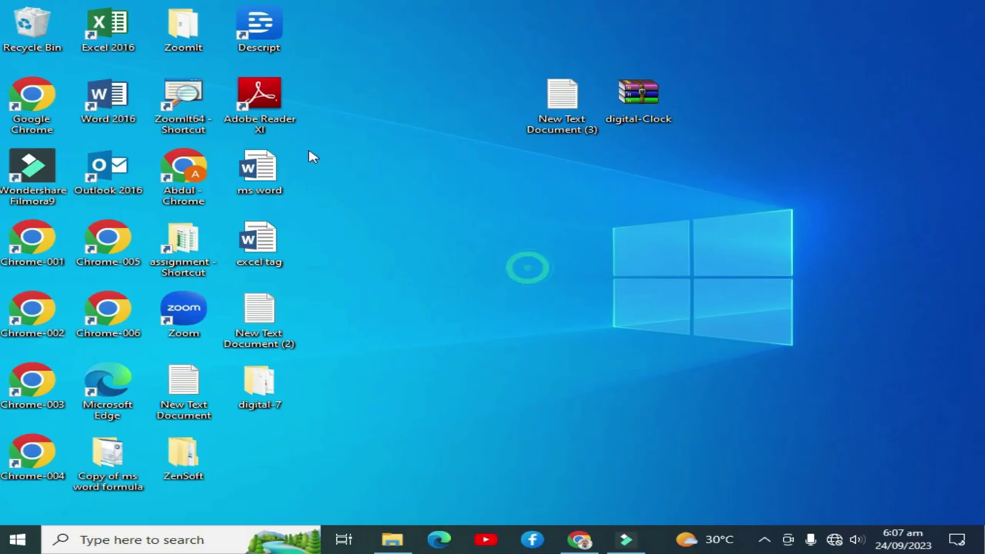
right_click(123, 26)
left_click(169, 35)
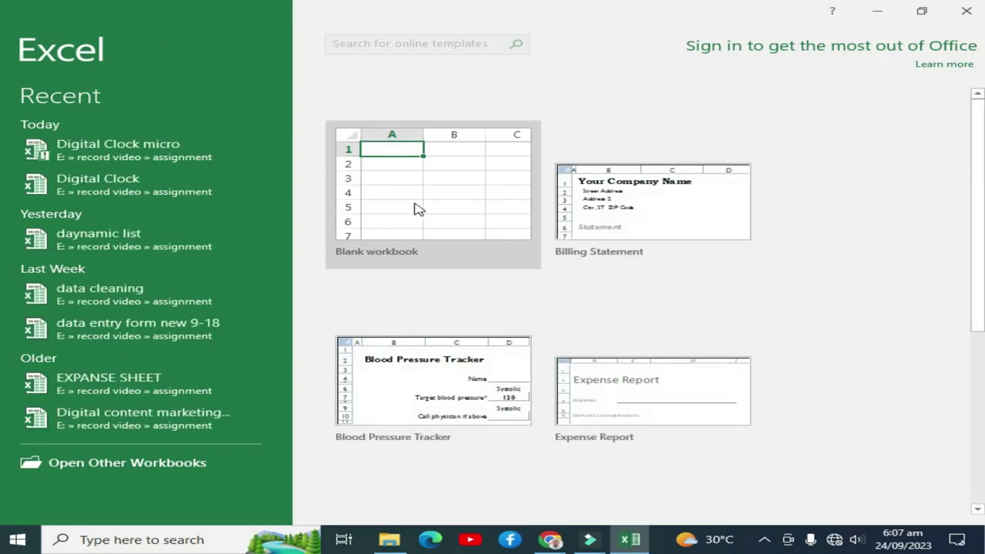
left_click(415, 206)
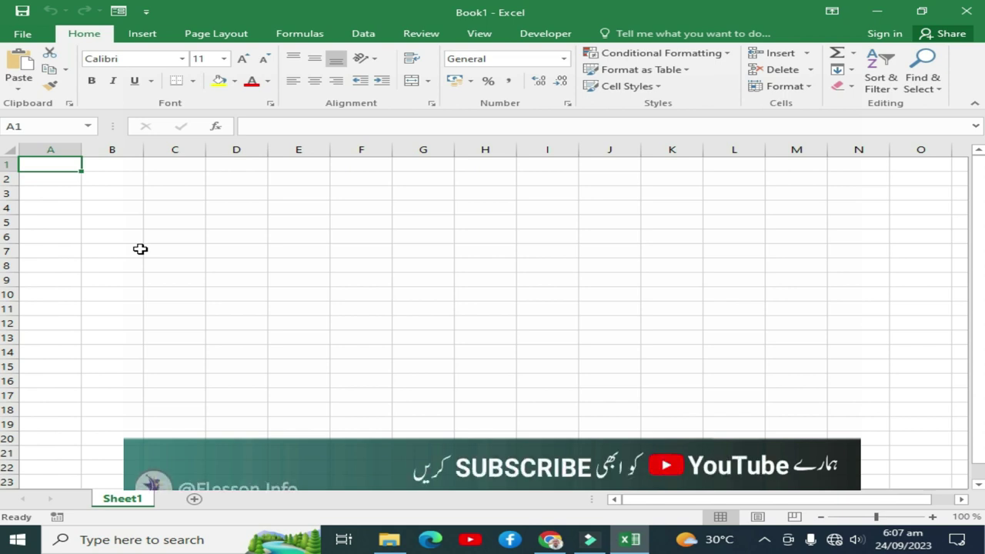
Select A1, open the Visual Basic editor from the Developer tab, and insert Module1
left_click(62, 164)
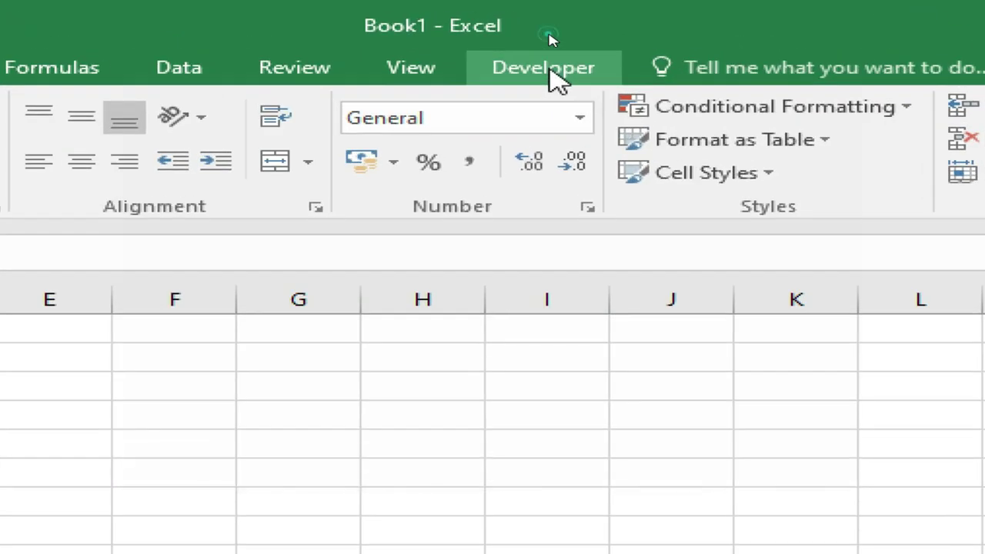
left_click(550, 71)
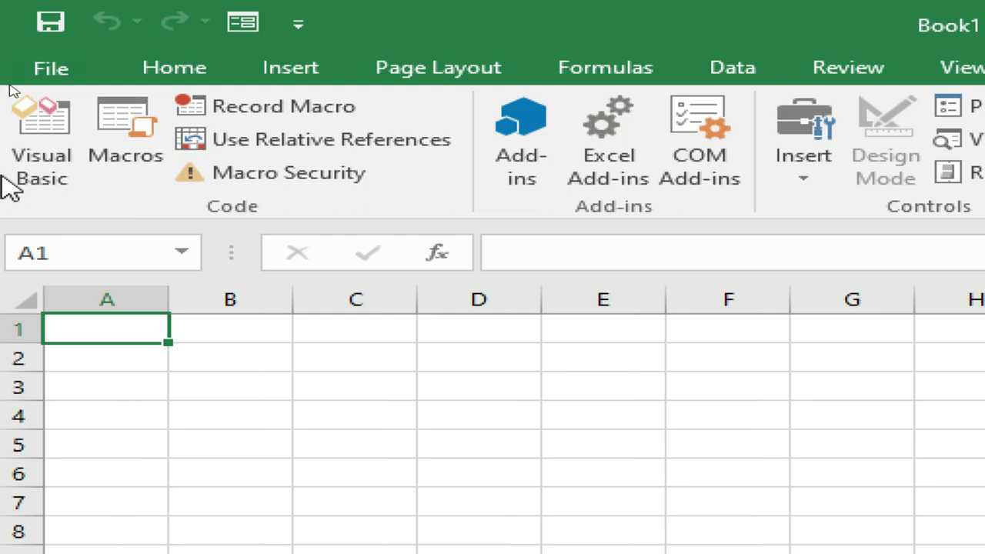
left_click(52, 161)
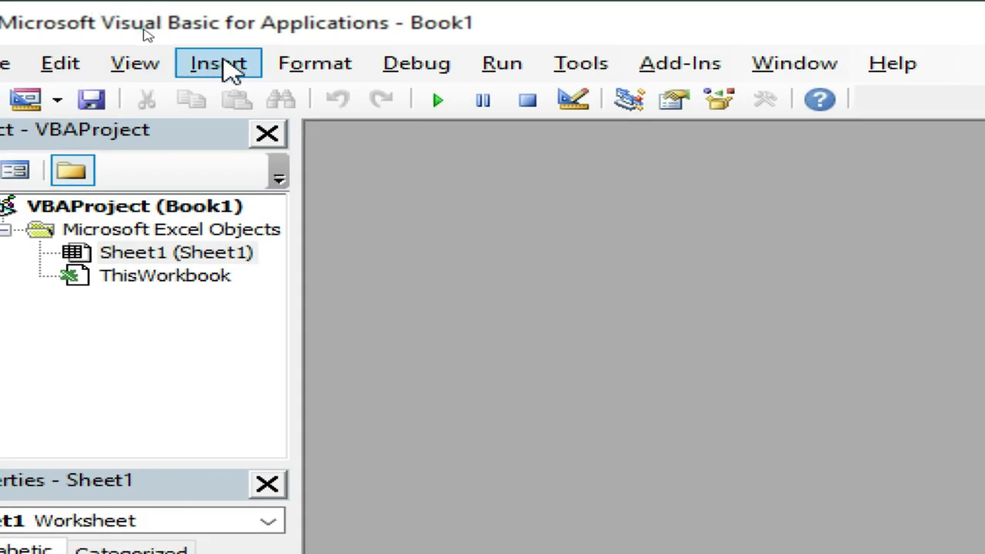
left_click(141, 32)
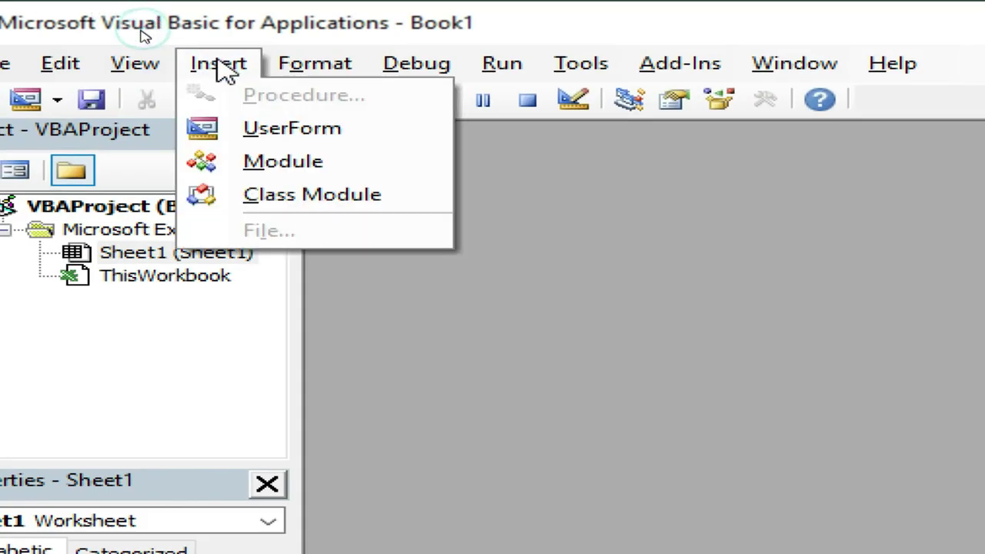
left_click(262, 170)
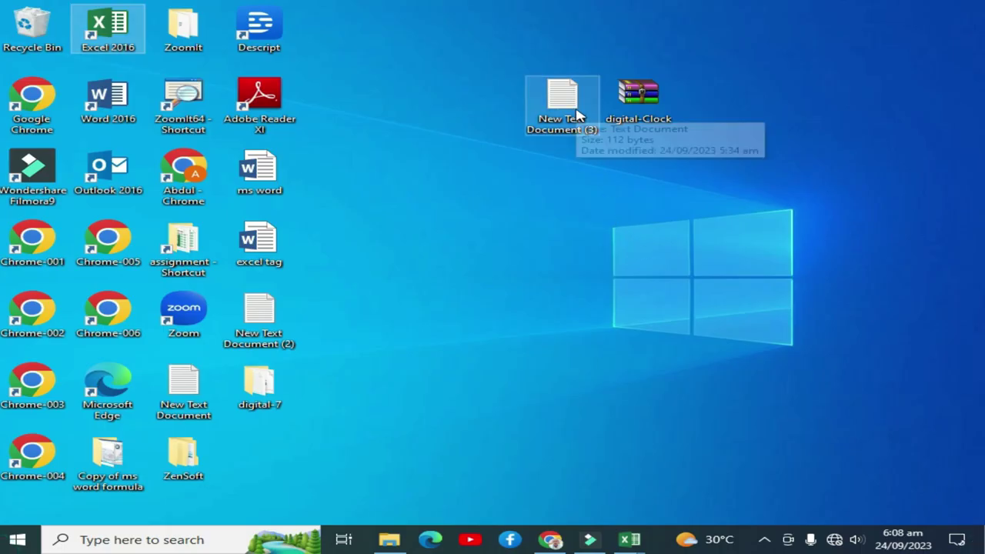
Copy the Runclock macro text from New Text Document (3) and switch back to the VBA editor
left_click(575, 112)
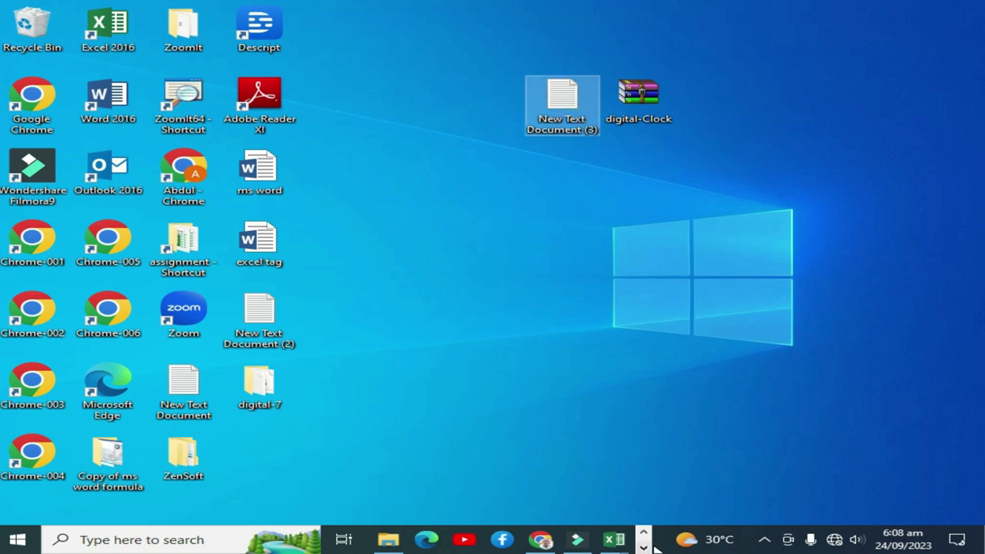
left_click(643, 548)
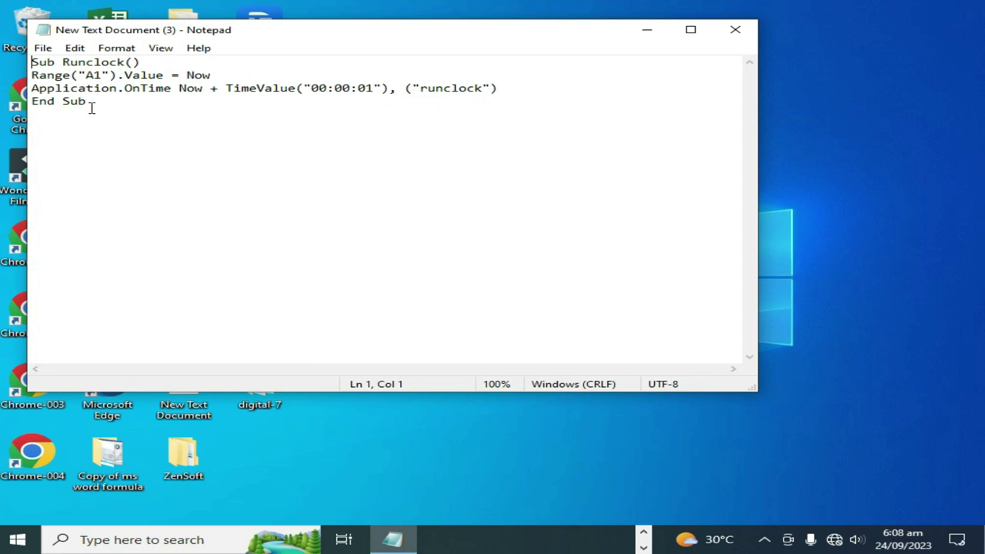
left_click_drag(91, 107, 25, 57)
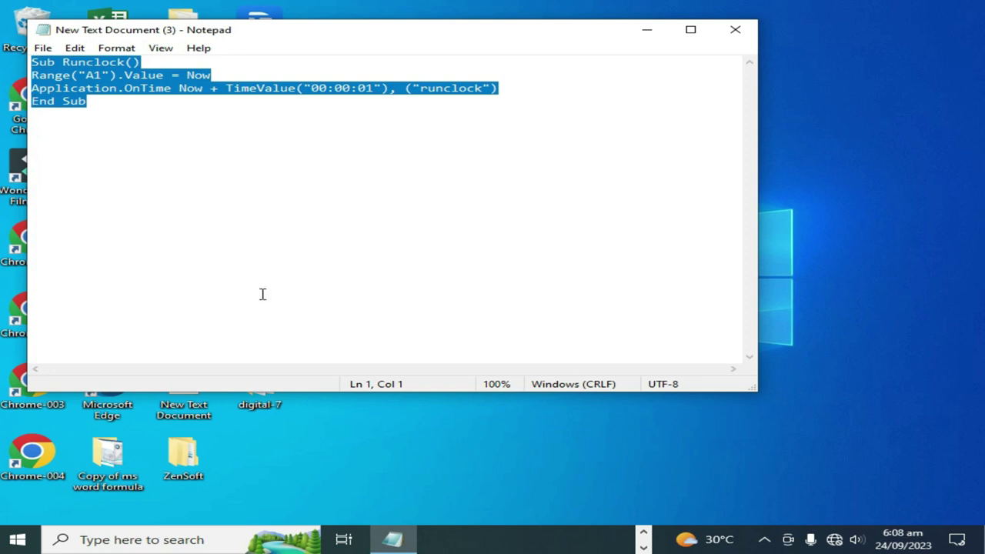
left_click(643, 534)
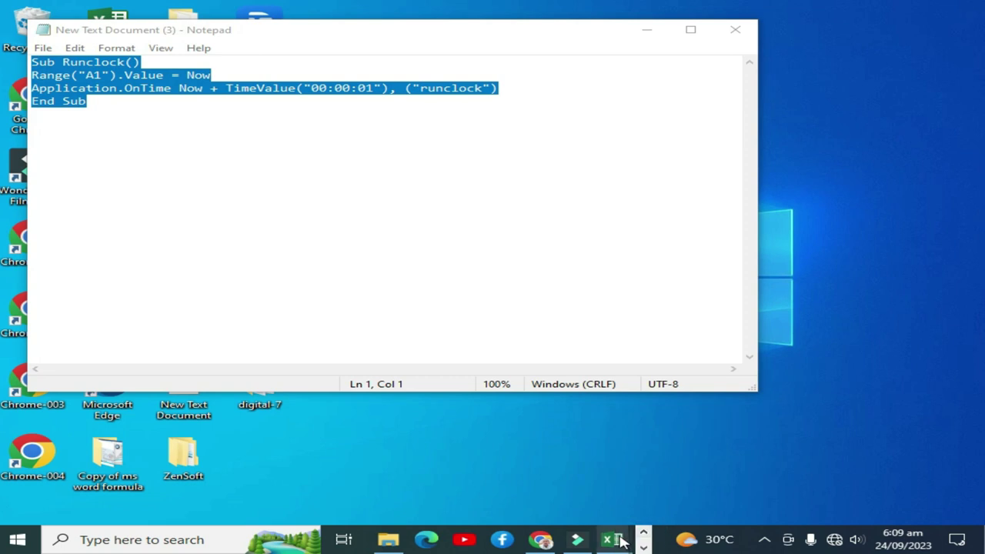
mouse_move(622, 542)
left_click(684, 473)
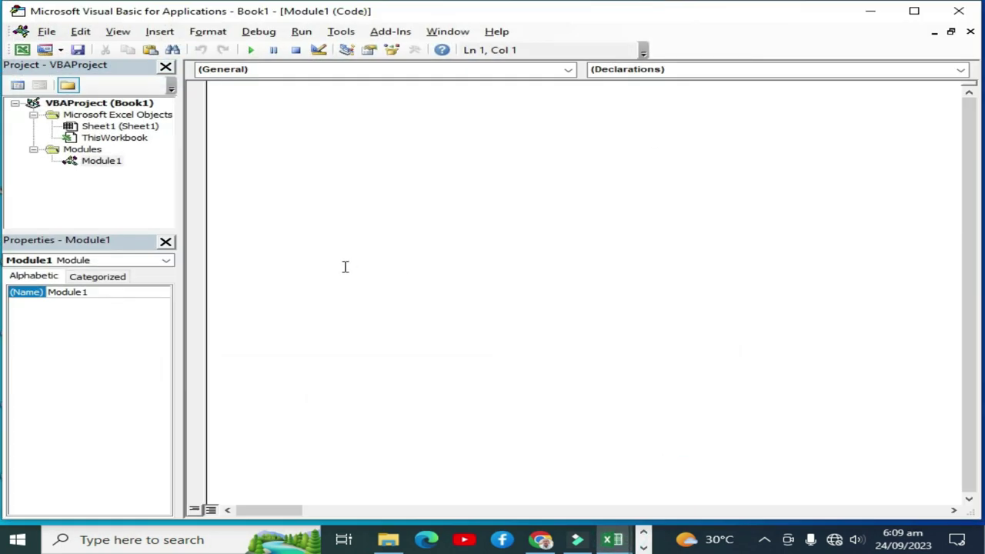
Paste the four-line Runclock macro into Module1 and select its A1 cell reference
type("Sub Runclock() Range(\"A1\").Value = Now Application.OnTime Now + TimeValue(\"00:00:01\"), (\"runclock\") End Sub")
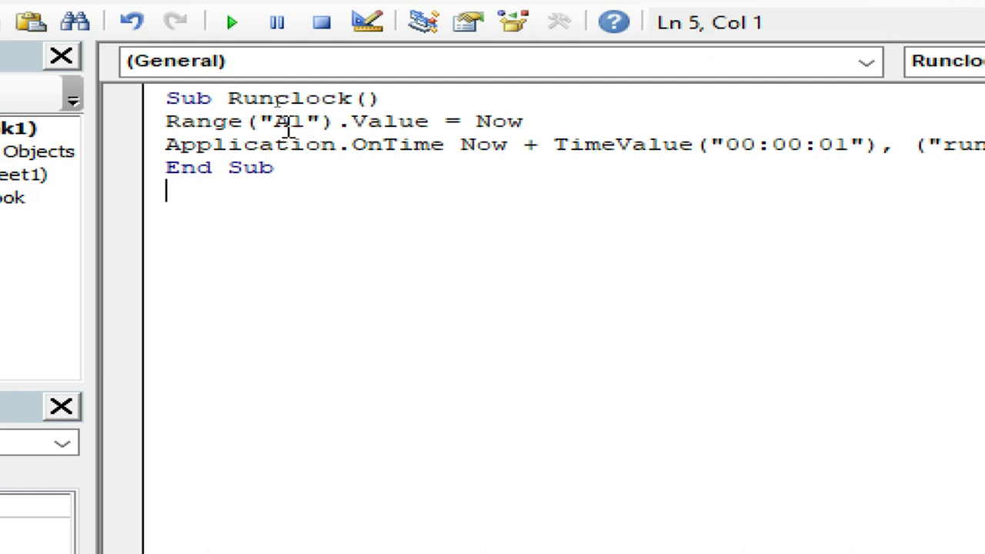
double_click(281, 124)
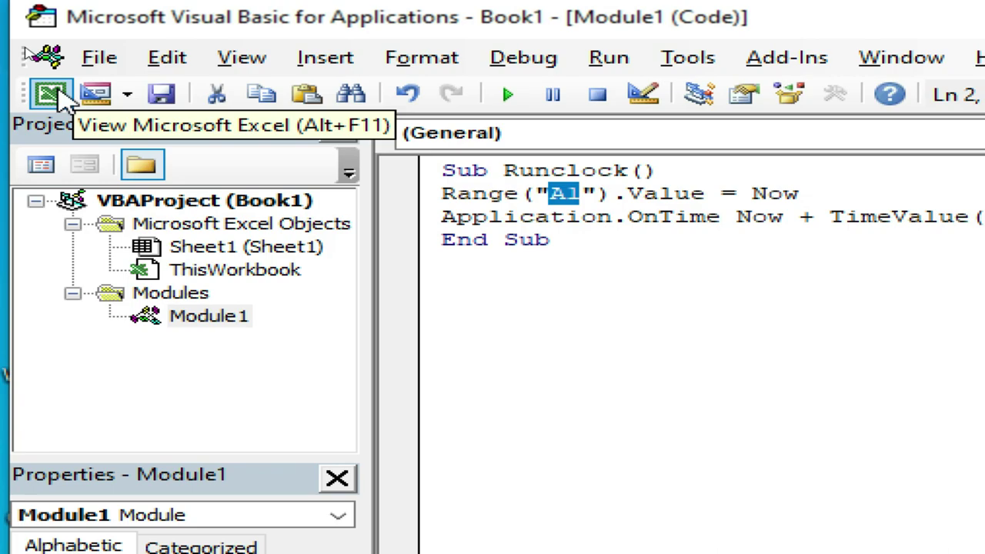
Return to the worksheet and enlarge A1 by widening column A and heightening row 1
left_click(55, 97)
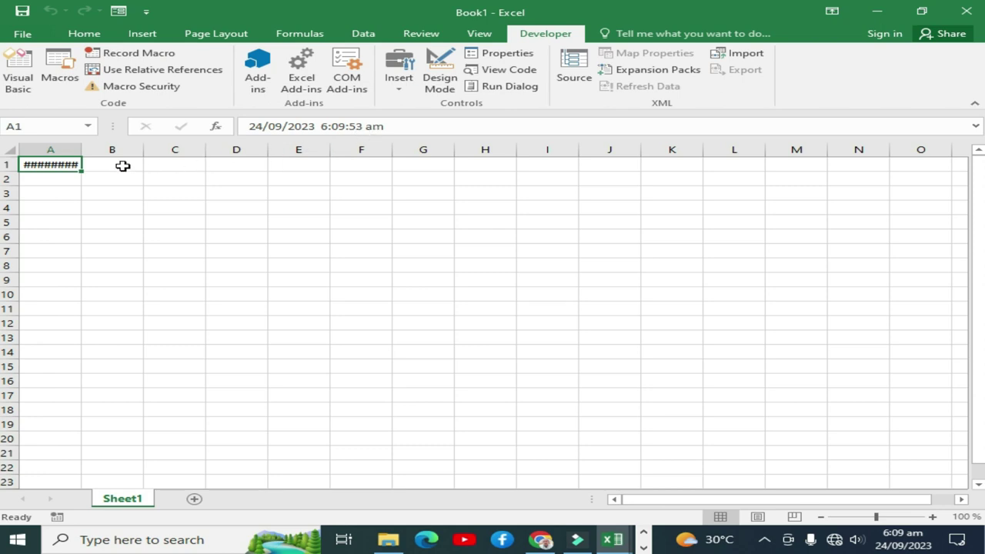
left_click_drag(83, 154, 206, 159)
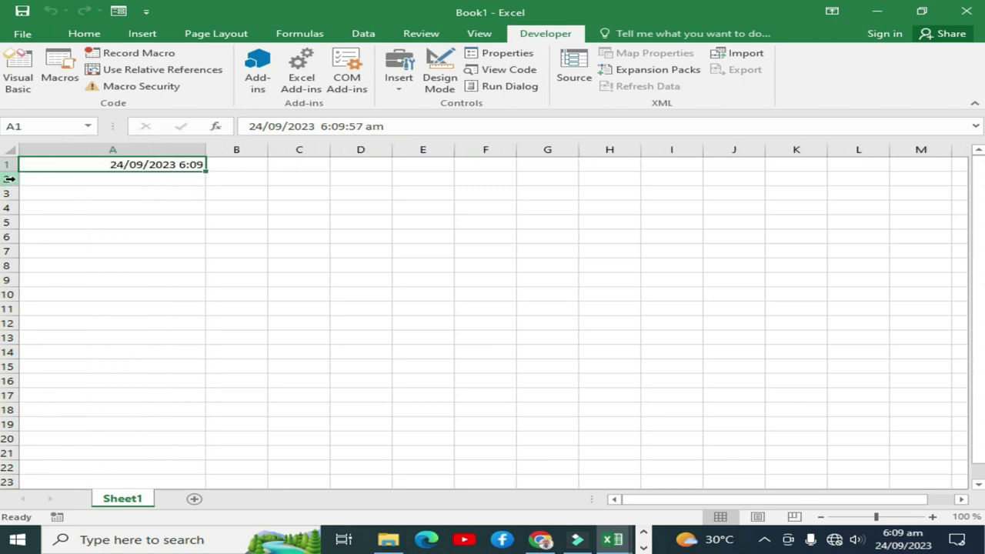
left_click_drag(6, 172, 4, 216)
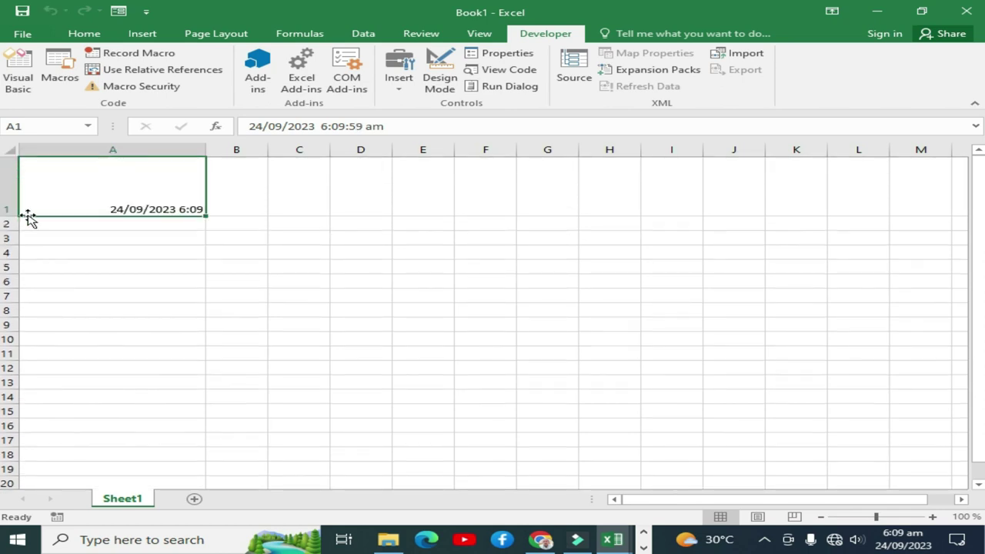
left_click_drag(203, 149, 277, 149)
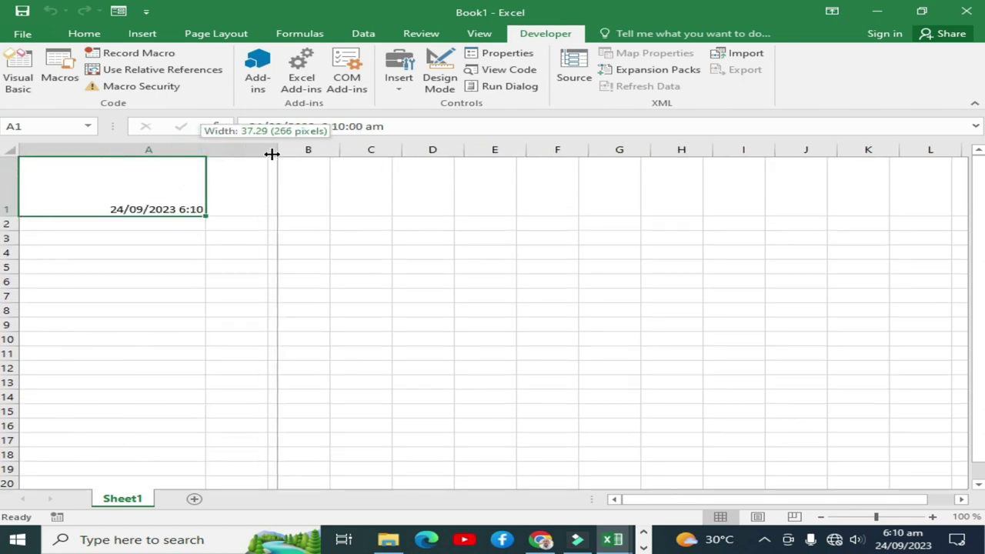
Centre the A1 clock horizontally and vertically
left_click(84, 33)
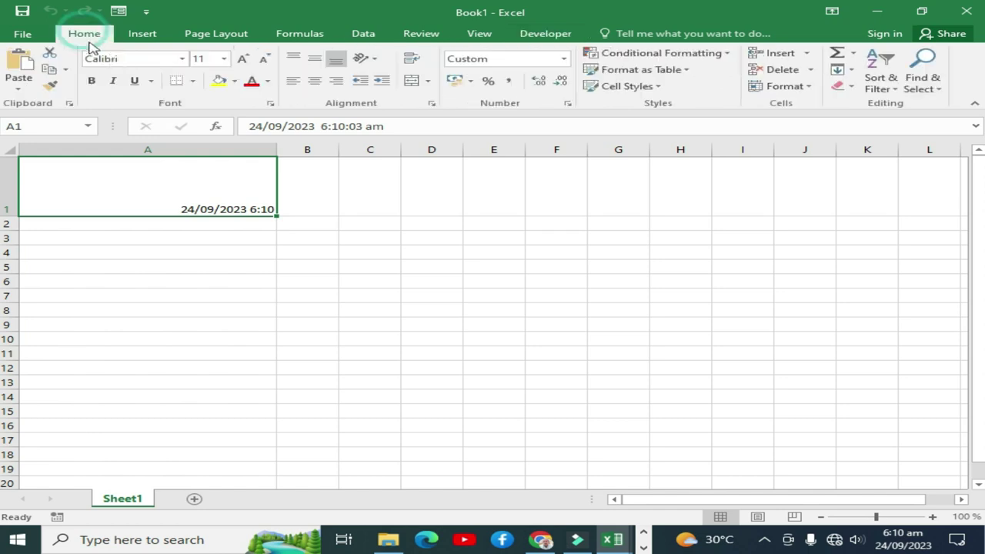
left_click(312, 81)
left_click(314, 59)
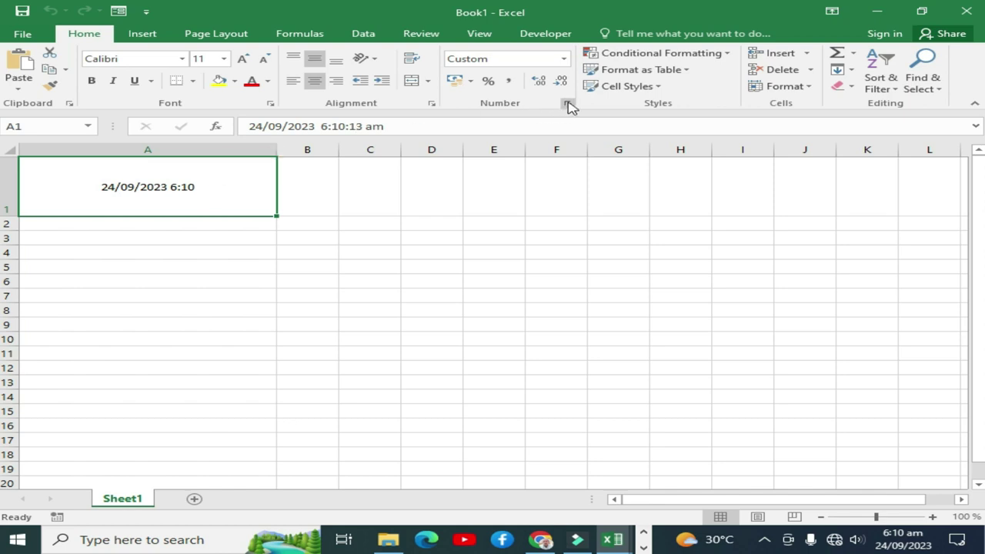
Format A1 with the 13:30:55 Time format so only the 24-hour time shows
left_click(568, 103)
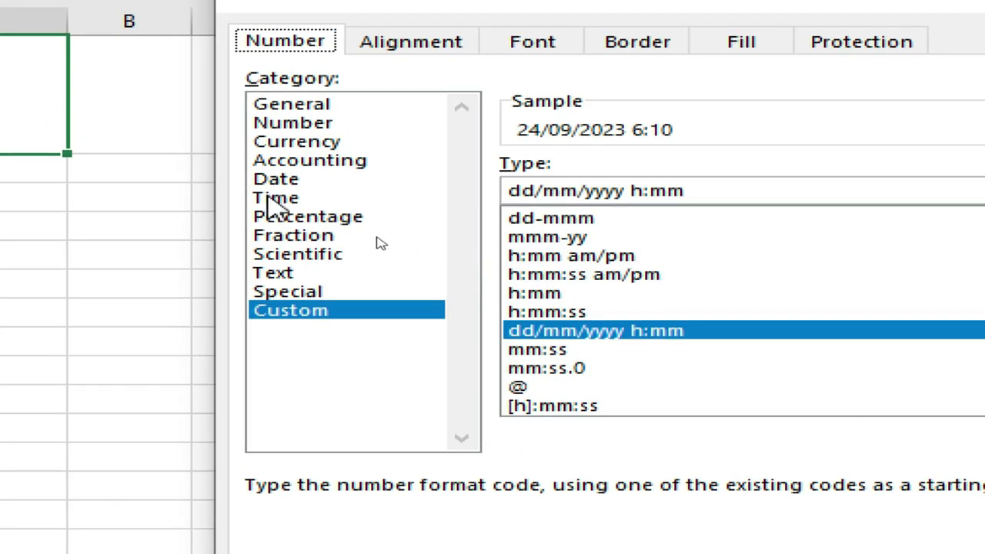
left_click(271, 199)
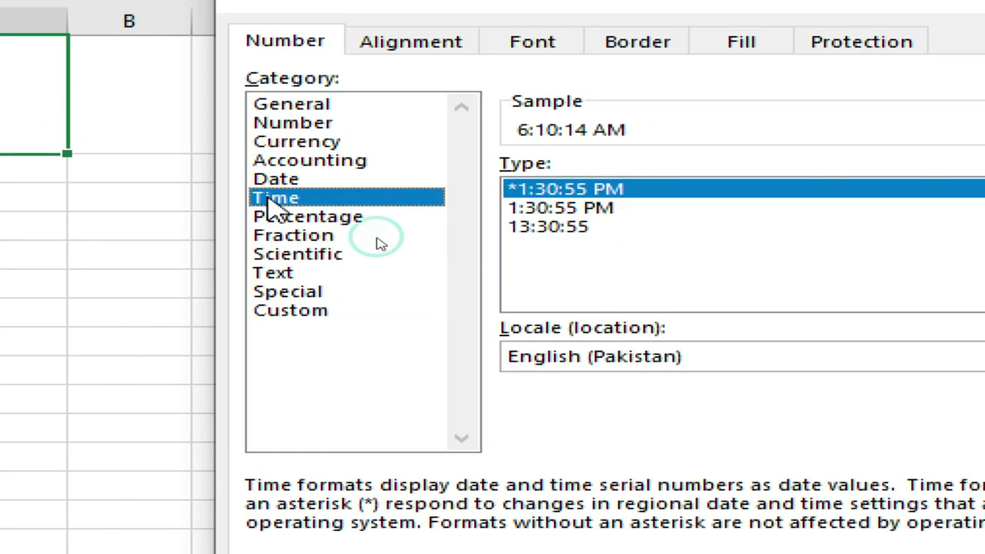
left_click(560, 229)
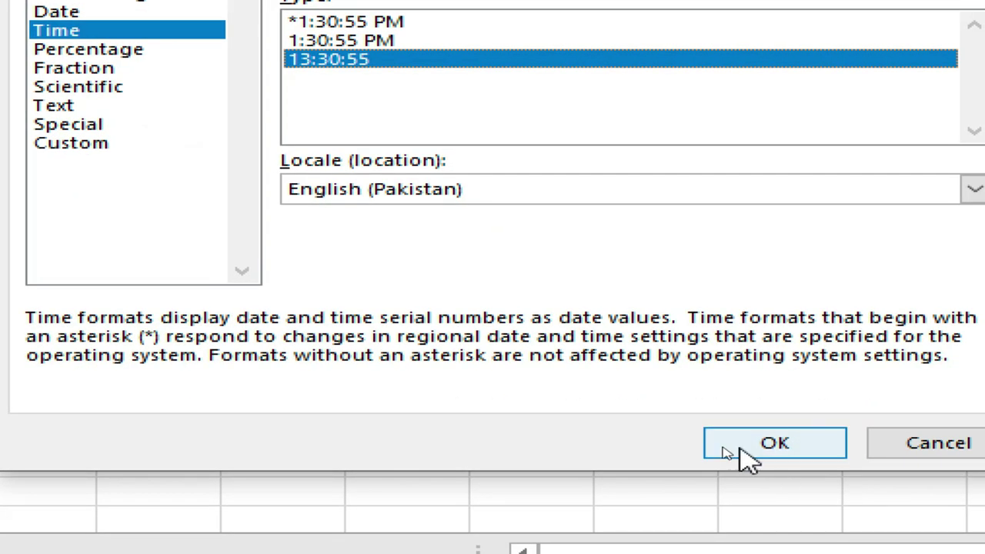
left_click(742, 449)
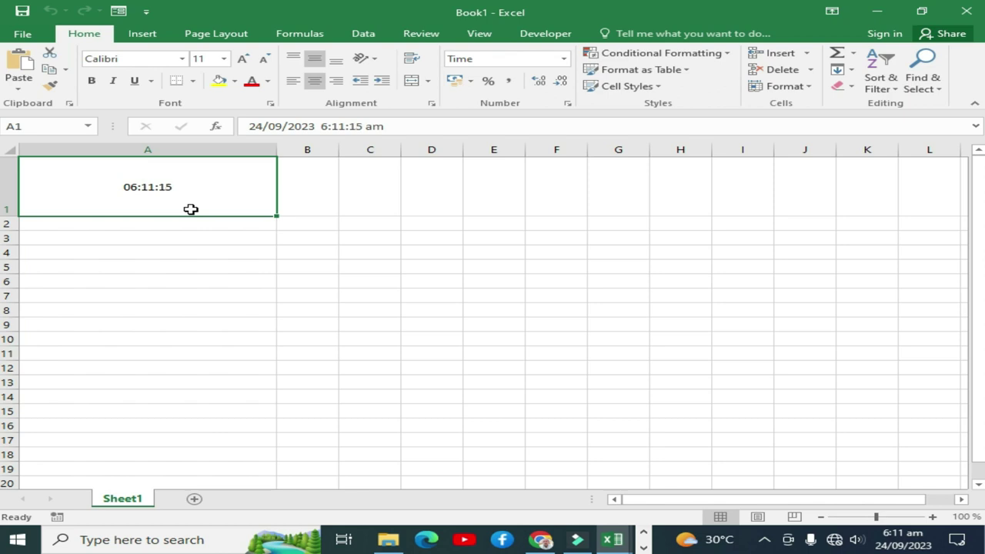
Extract digital-Clock.zip with the WinRAR Wizard into a Desktop digital-Clock folder
left_click(983, 539)
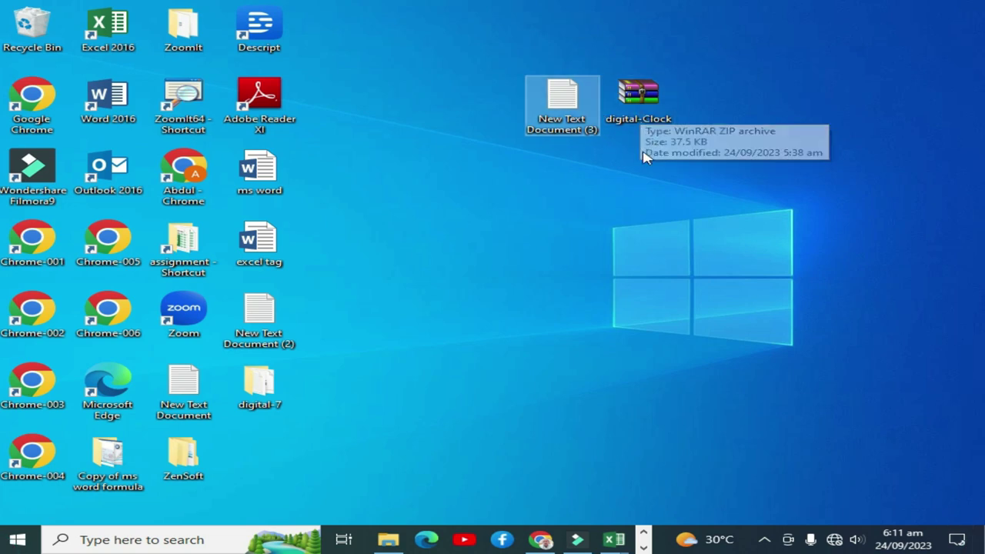
right_click(642, 95)
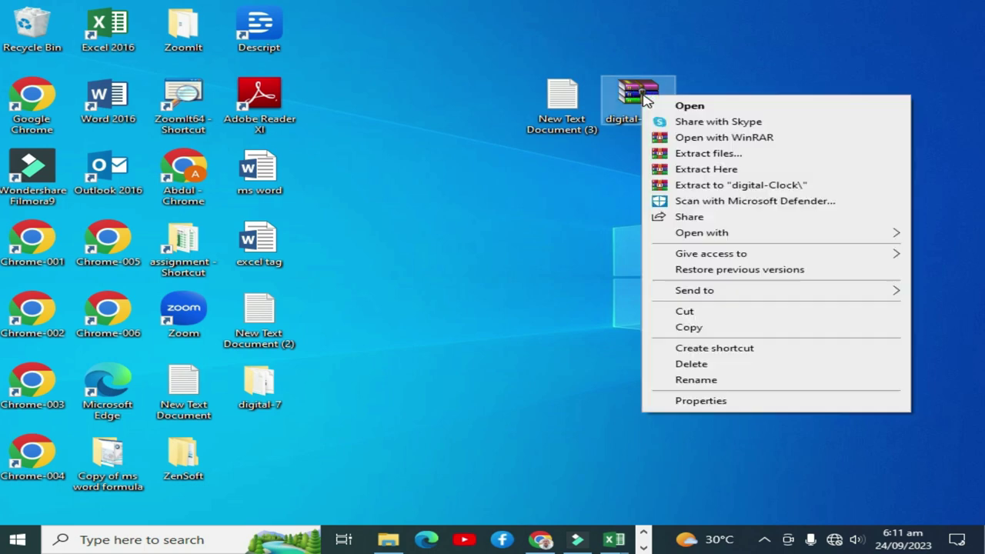
left_click(679, 106)
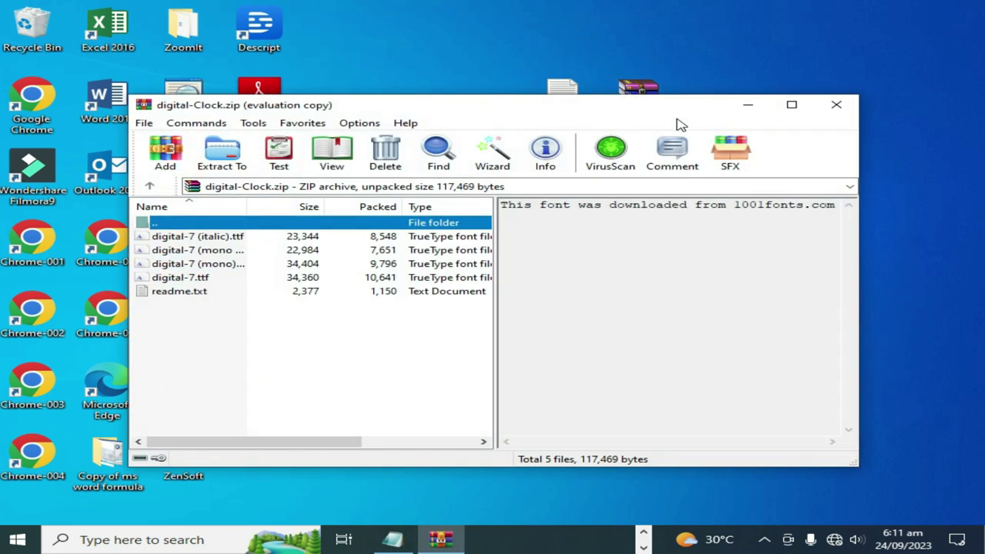
left_click(500, 166)
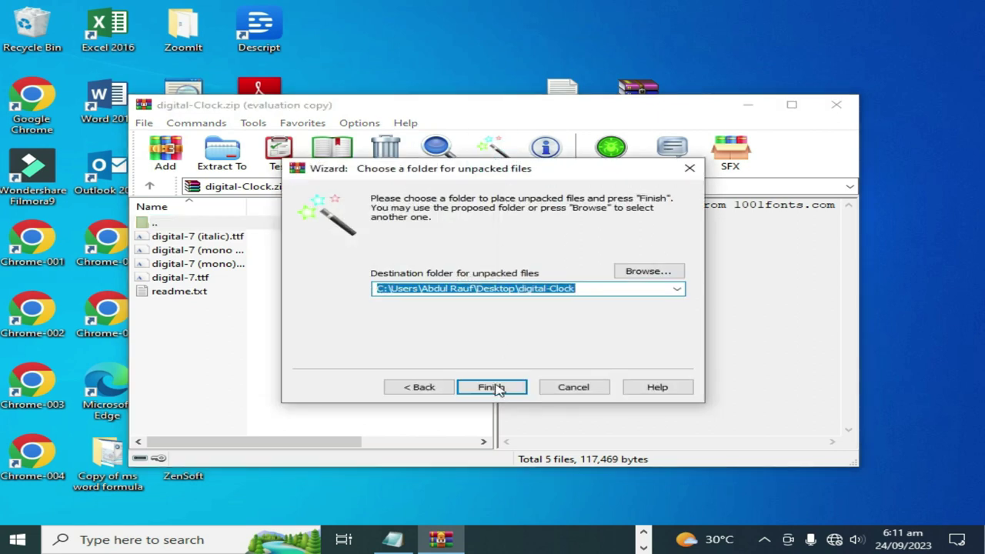
left_click(495, 388)
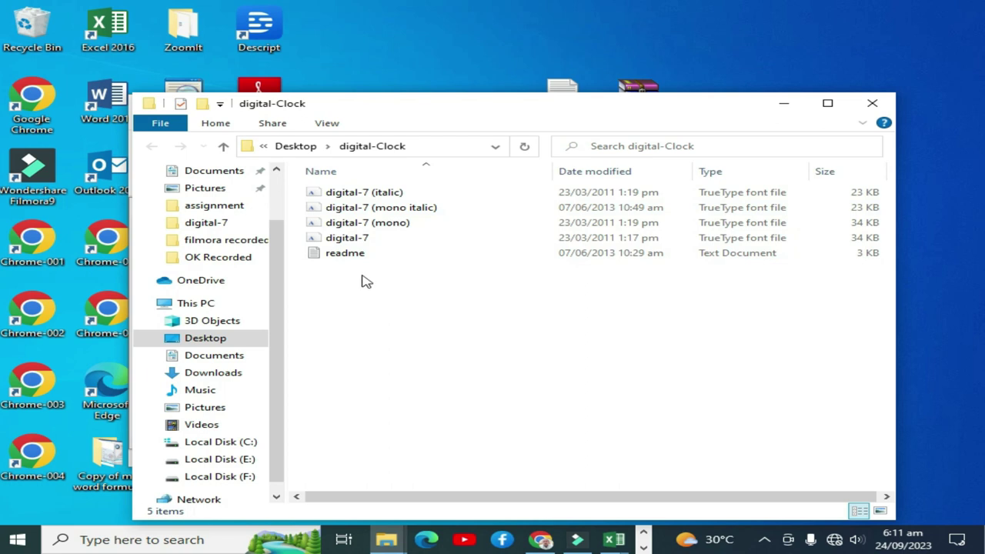
Preview the digital-7 (italic).ttf font, then close the Font Viewer and the digital-Clock folder
left_click(371, 197)
right_click(371, 197)
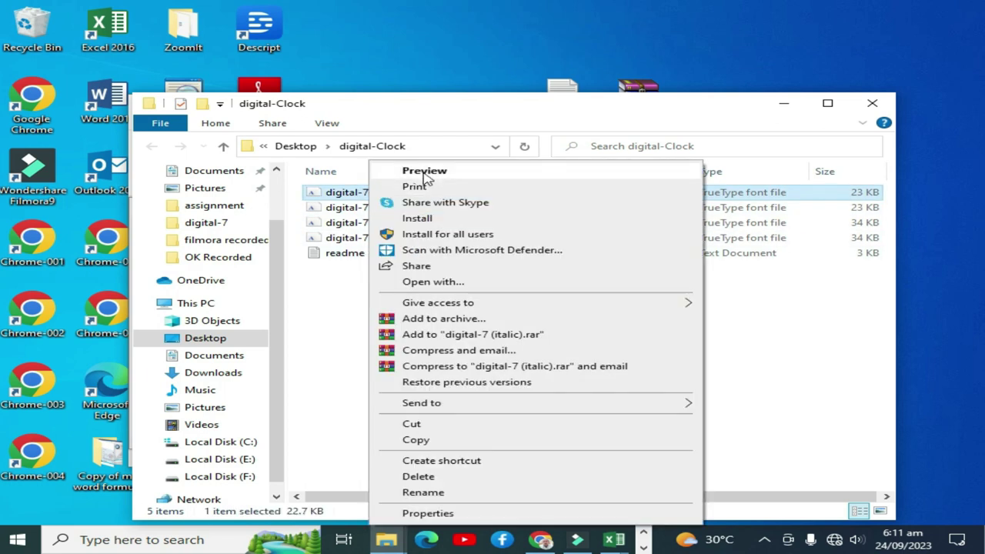
left_click(426, 177)
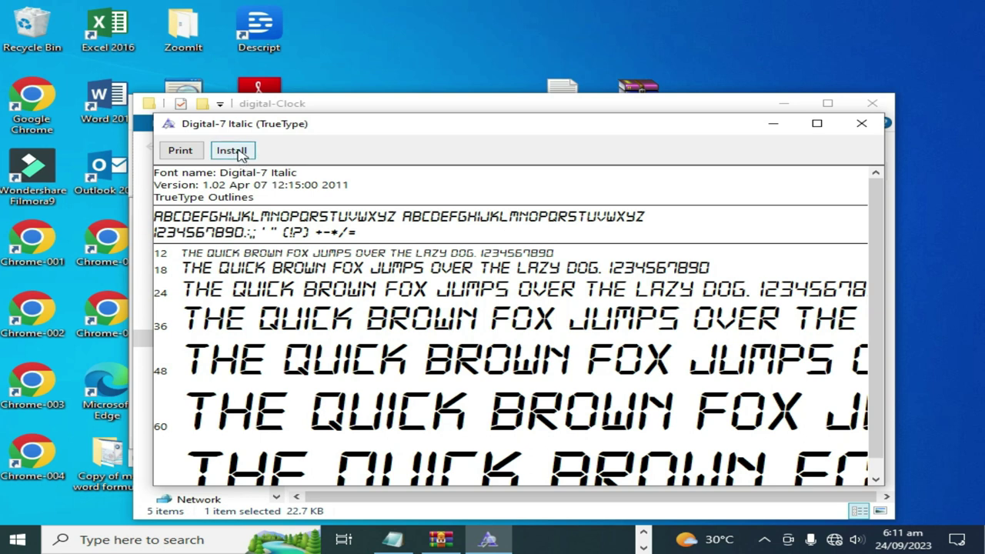
left_click(874, 116)
left_click(874, 108)
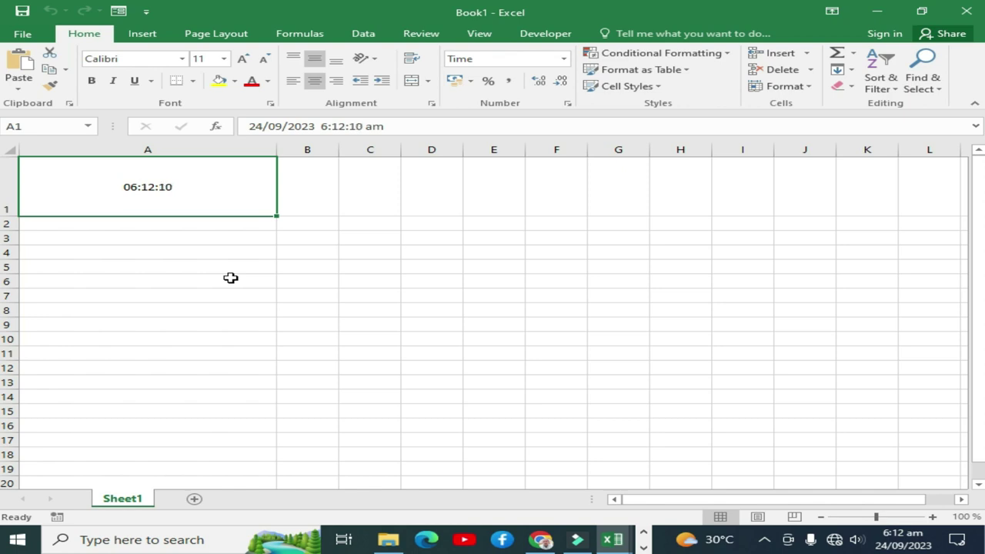
left_click(23, 10)
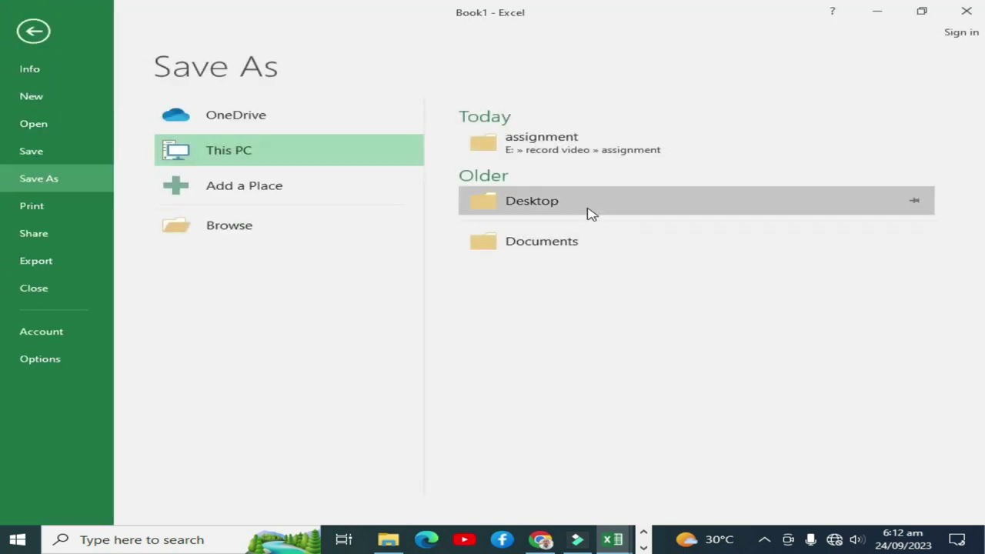
left_click(587, 209)
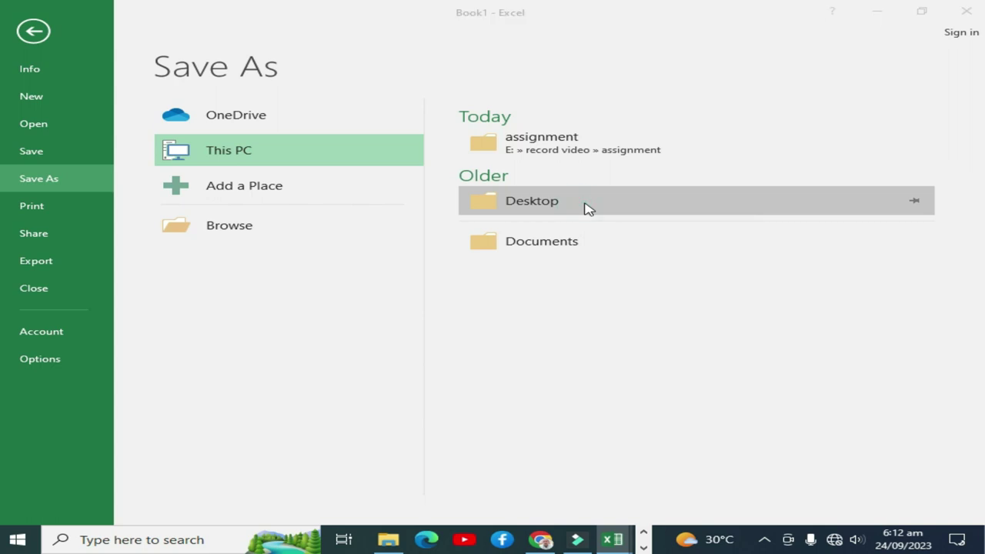
left_click(193, 267)
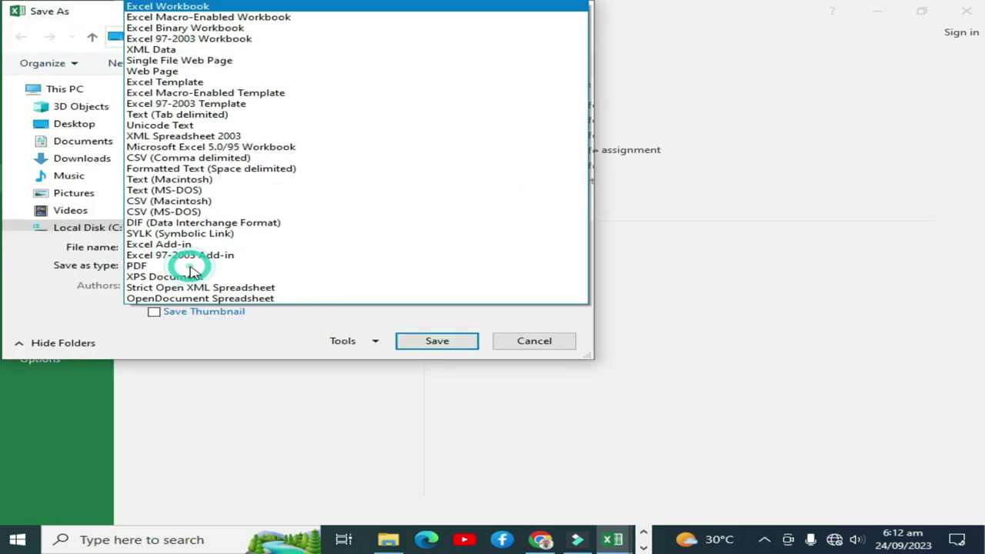
left_click(236, 21)
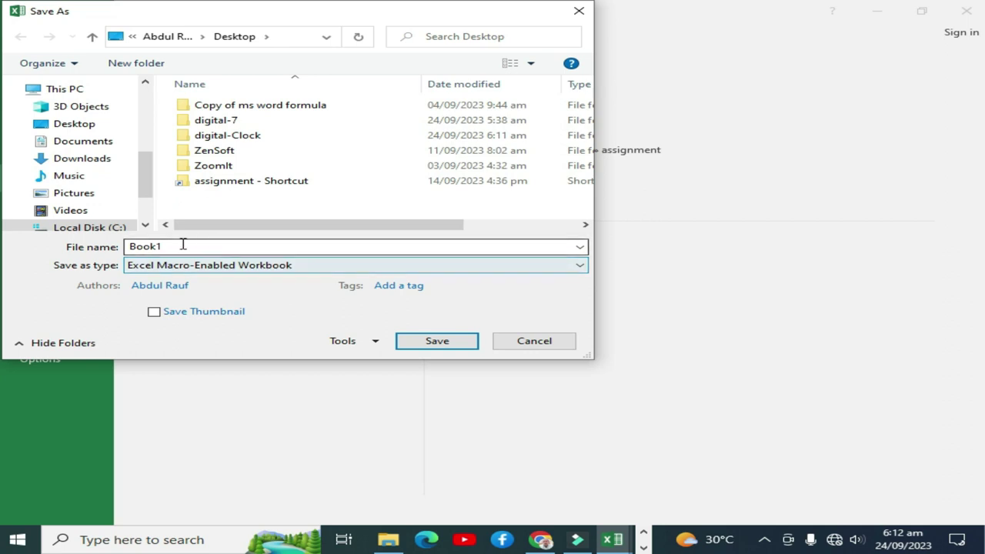
left_click(542, 346)
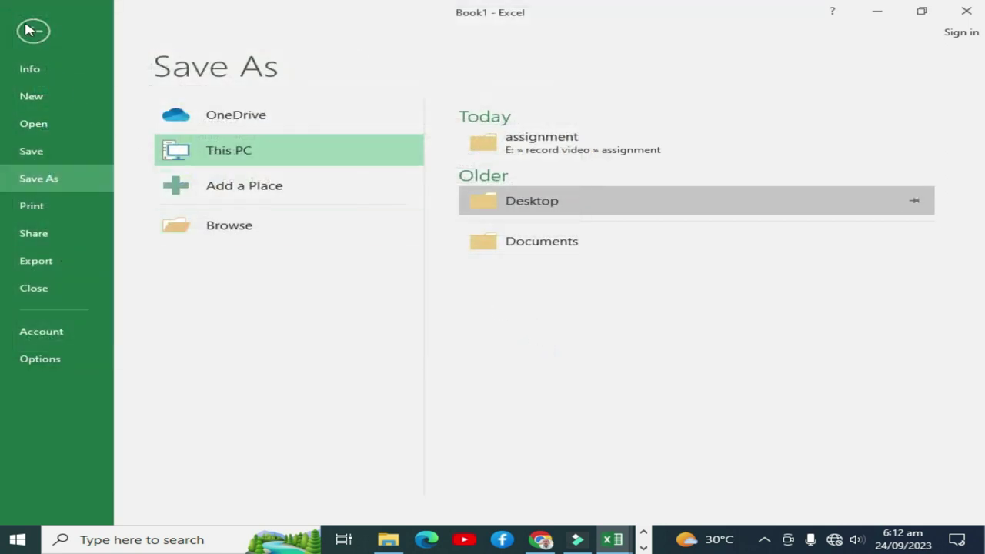
left_click(33, 31)
left_click(173, 252)
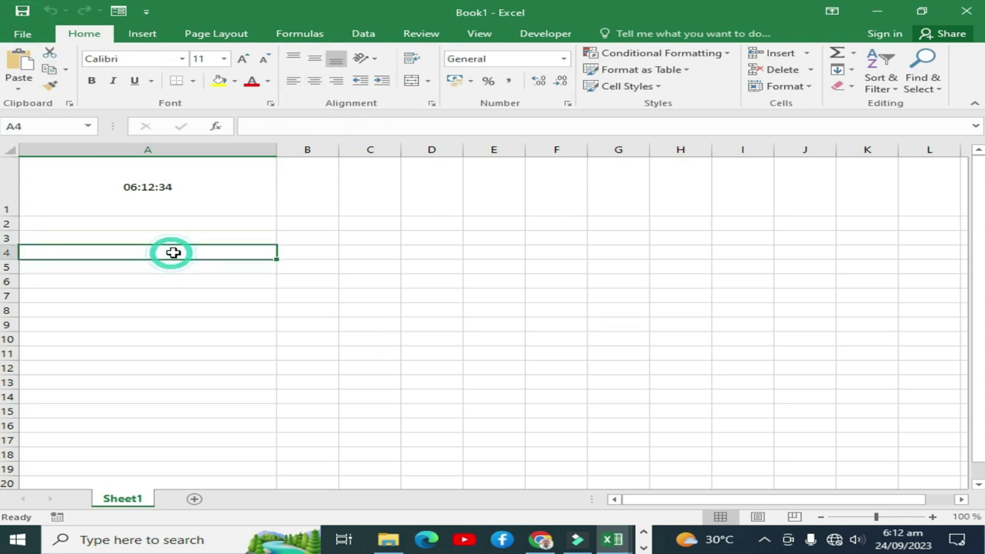
Raise the A1 clock to font size 72, widen column A, and make row 1 about 101 high
left_click(163, 189)
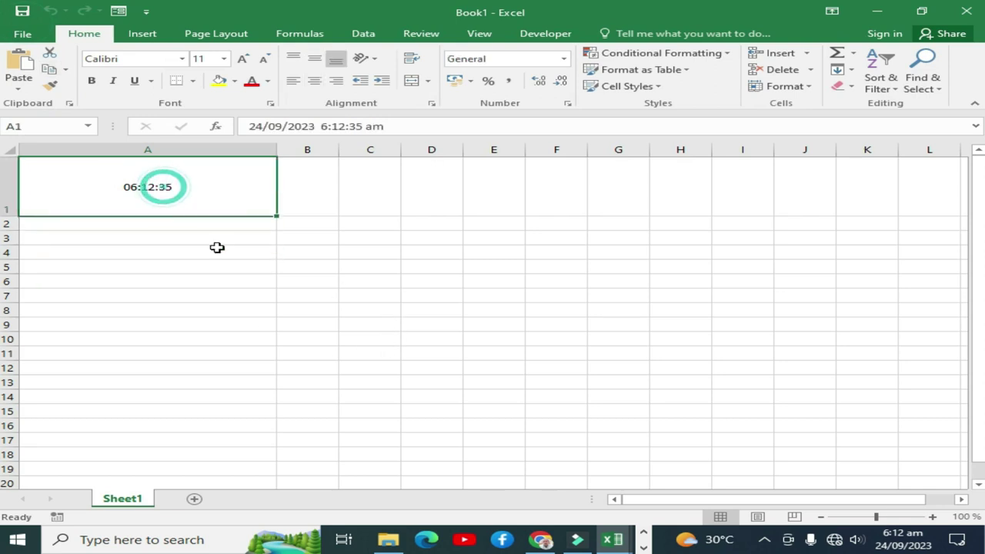
left_click(242, 60)
left_click(242, 59)
left_click(242, 59)
left_click(242, 59)
left_click(241, 60)
left_click(241, 59)
left_click(242, 59)
left_click(242, 59)
left_click(241, 59)
left_click(242, 59)
left_click(241, 59)
left_click_drag(278, 142, 404, 160)
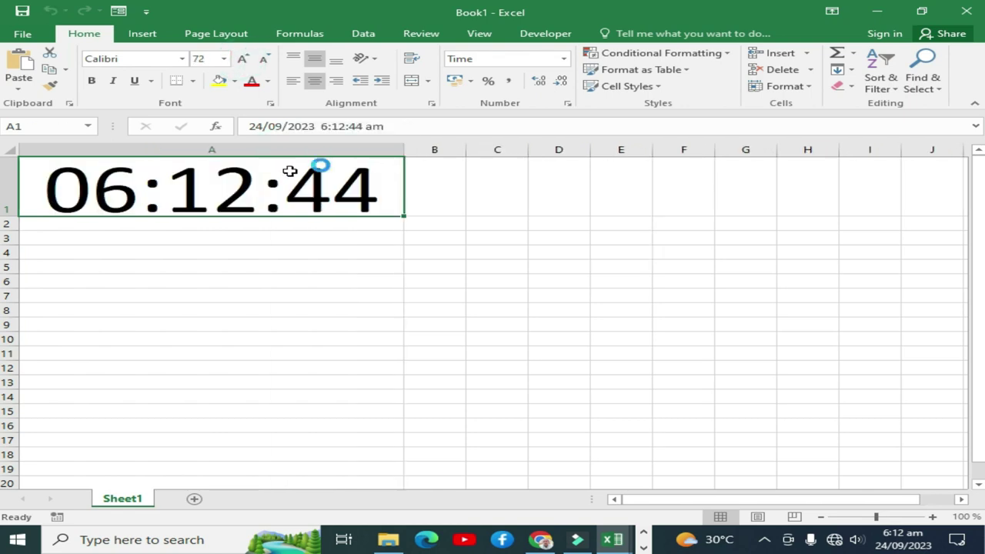
left_click_drag(11, 217, 11, 254)
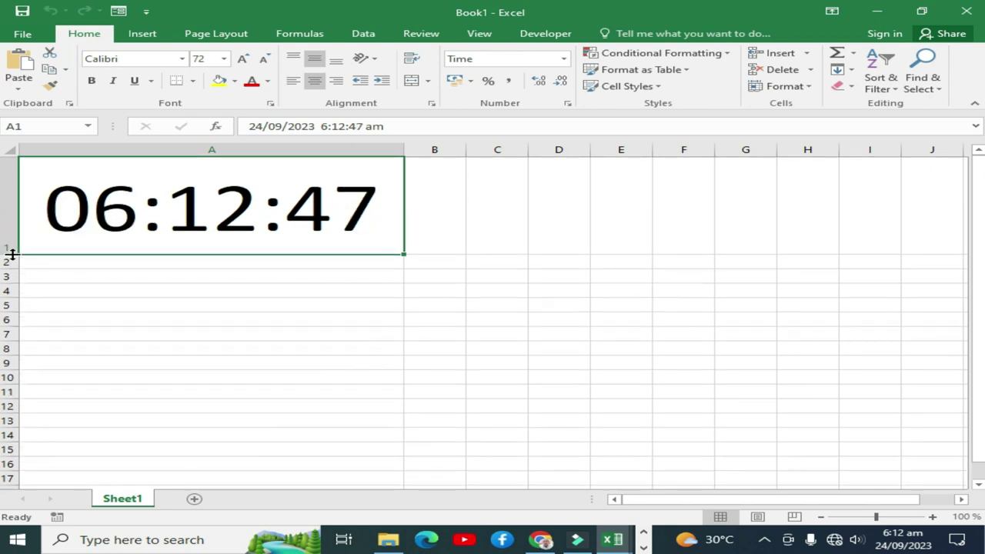
Set the A1 clock's font to Digital-7
left_click(181, 59)
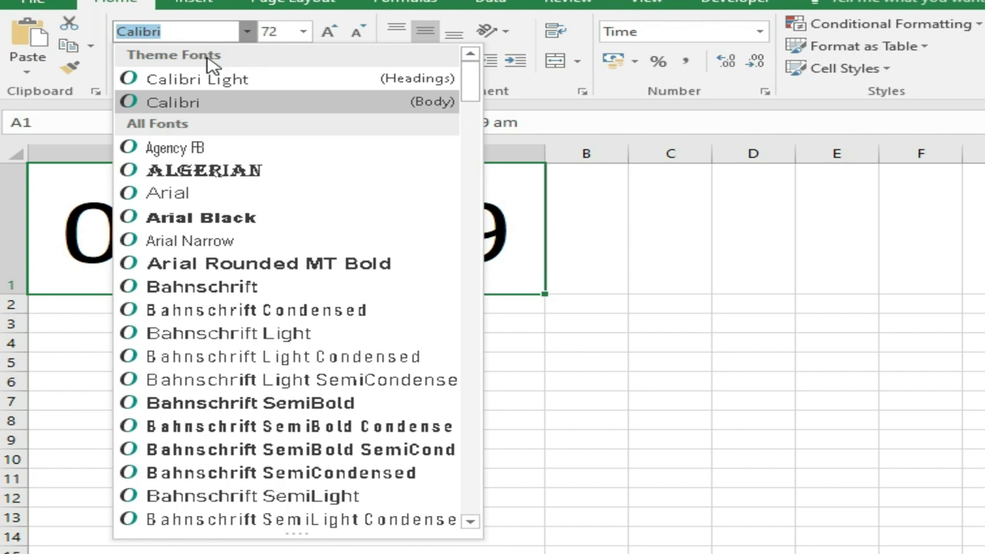
type("d")
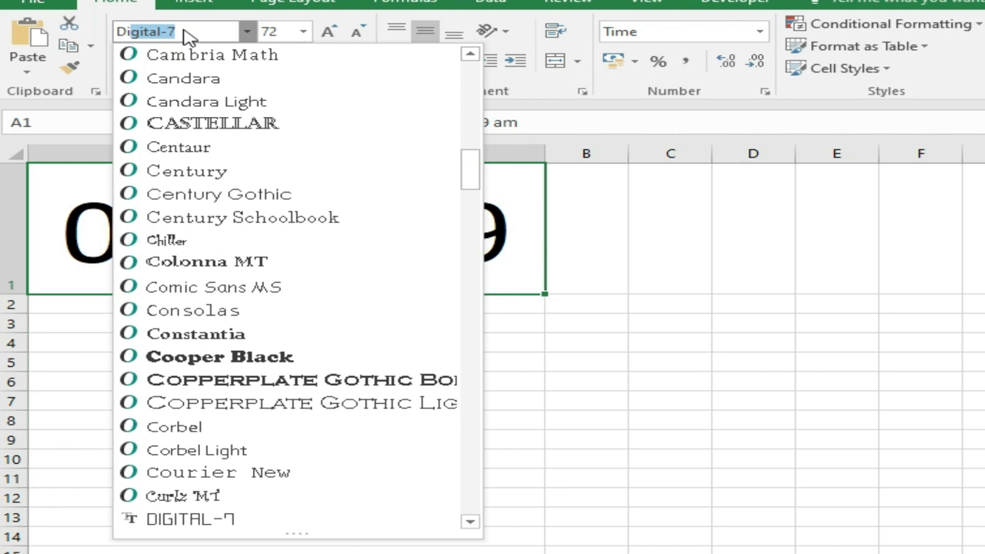
left_click(187, 34)
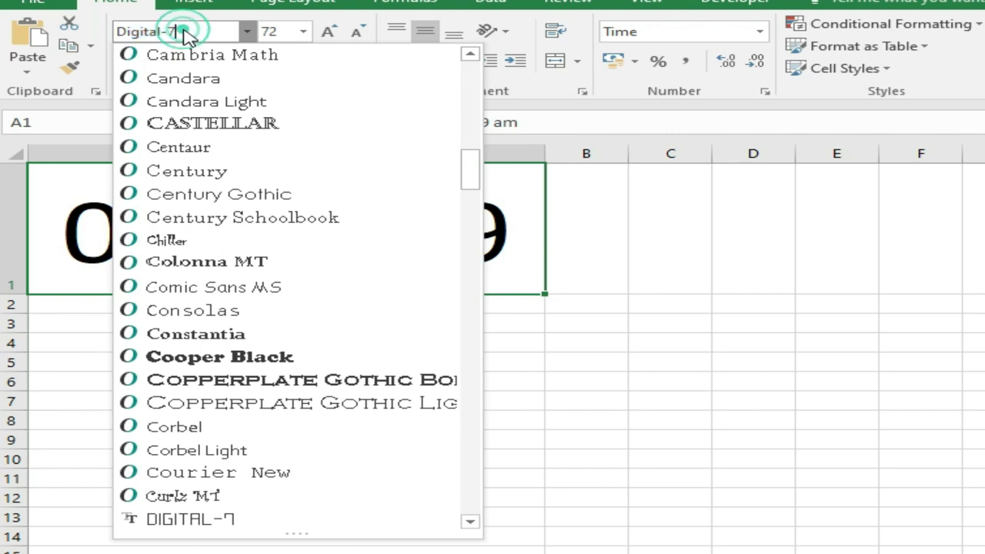
scroll(246, 501, "down", 1)
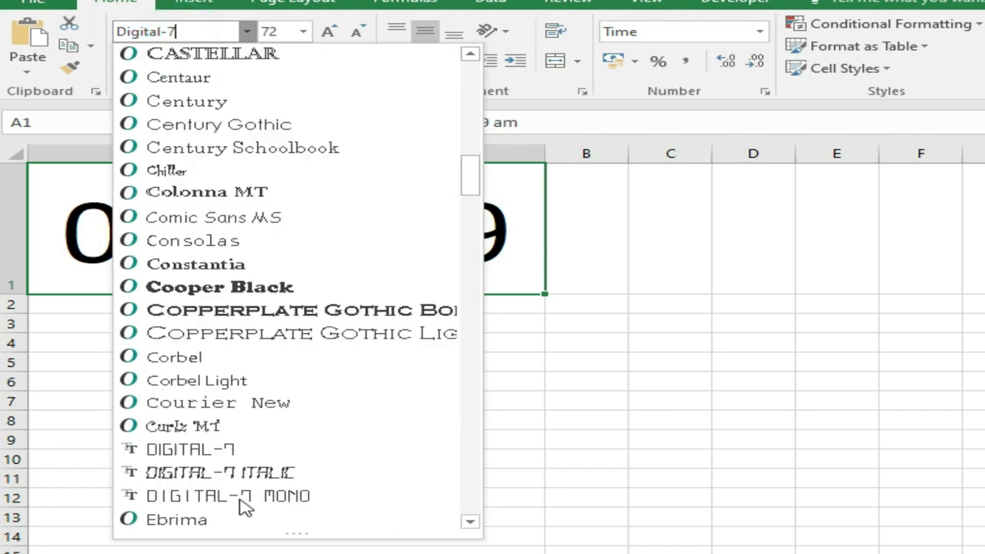
scroll(236, 439, "down", 1)
left_click(236, 380)
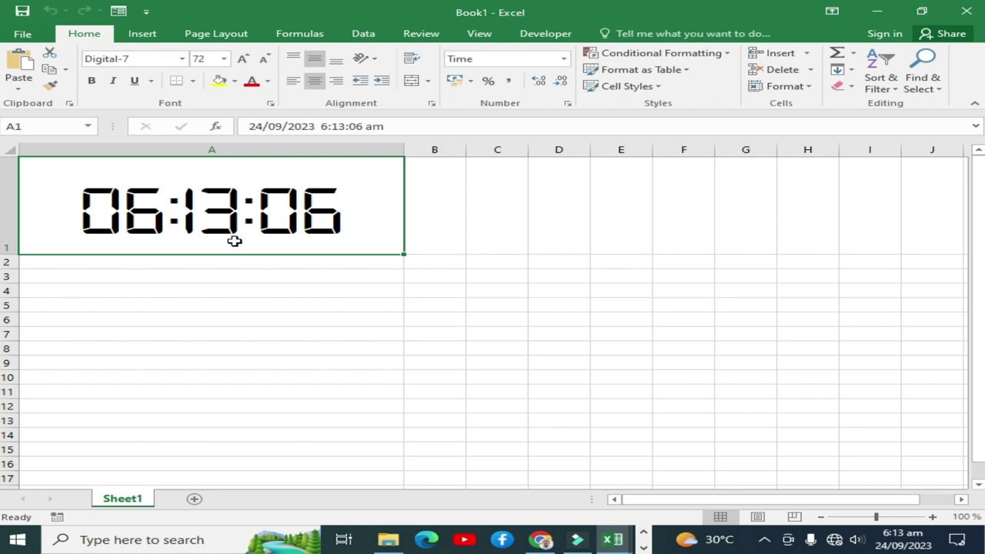
Give A1 a black fill and white font colour, then deselect it to view the clock
left_click(236, 81)
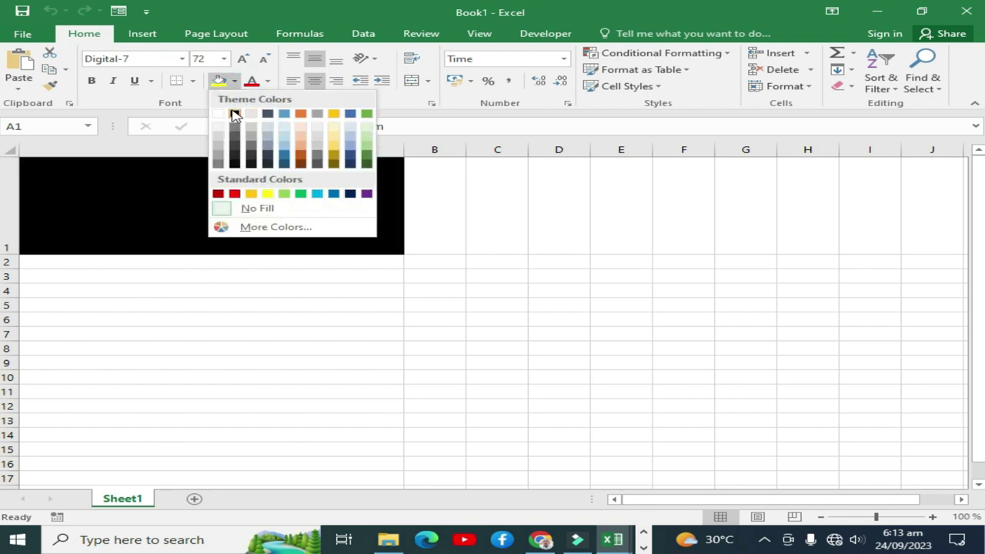
left_click(235, 114)
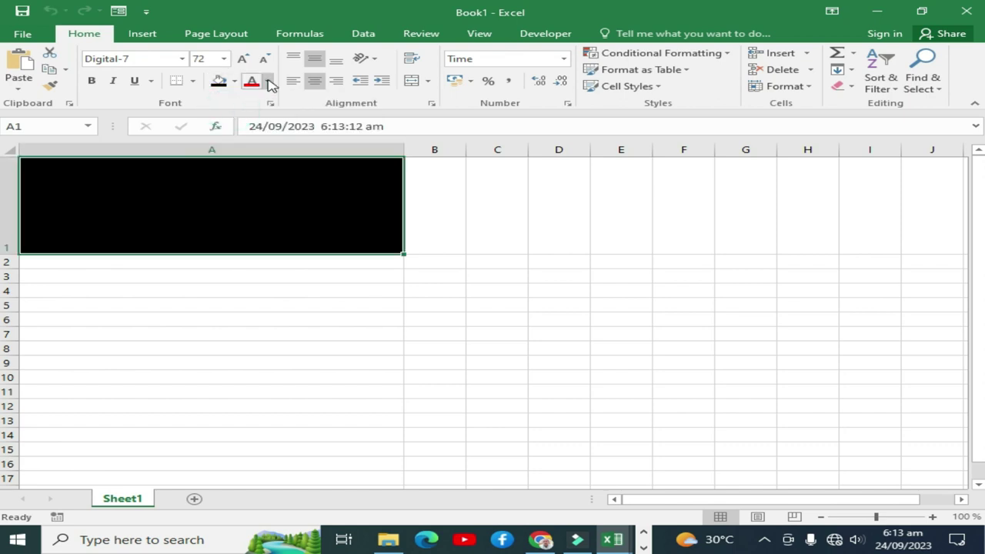
left_click(268, 82)
left_click(251, 129)
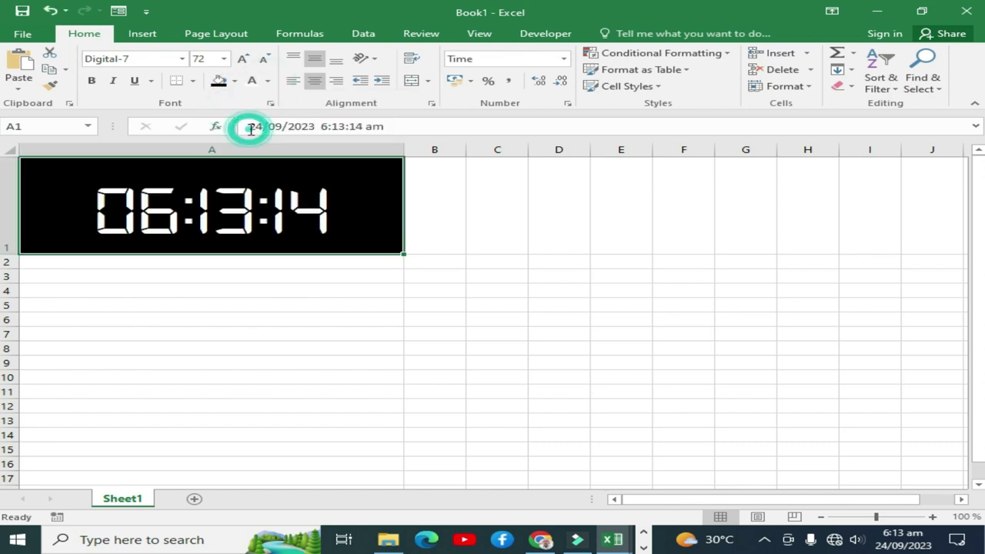
left_click(262, 318)
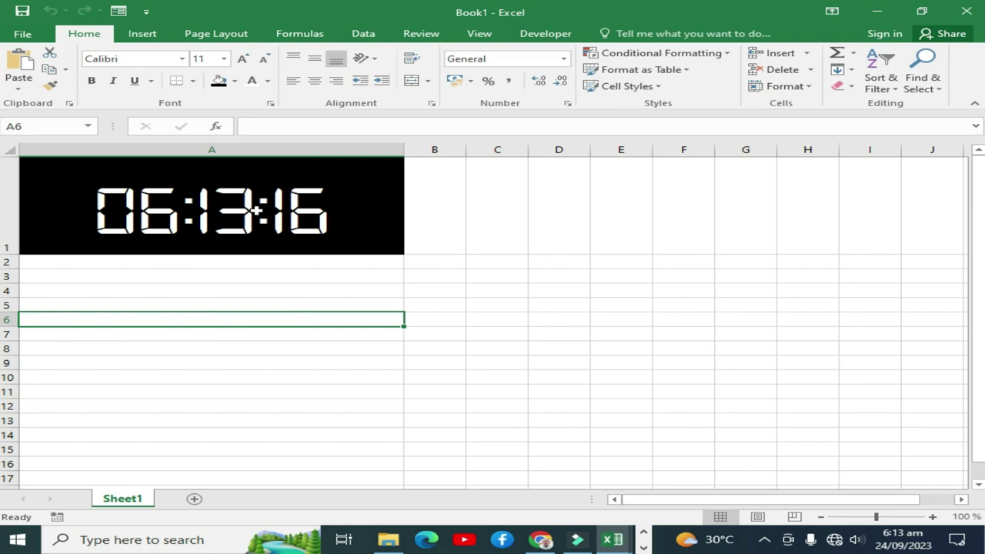